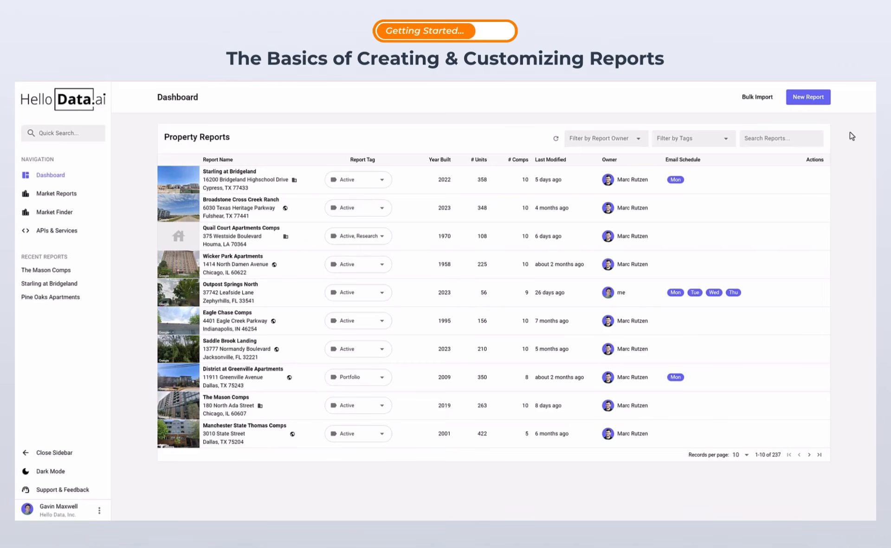
Step: Create a new report with Harper Apartments, Dallas, as the subject property (208 units, built 1985)
click(816, 99)
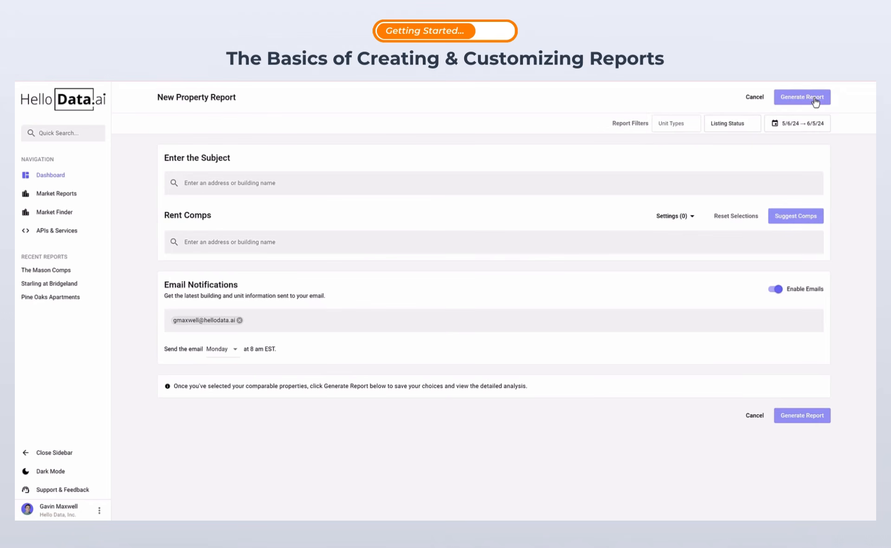
click(743, 180)
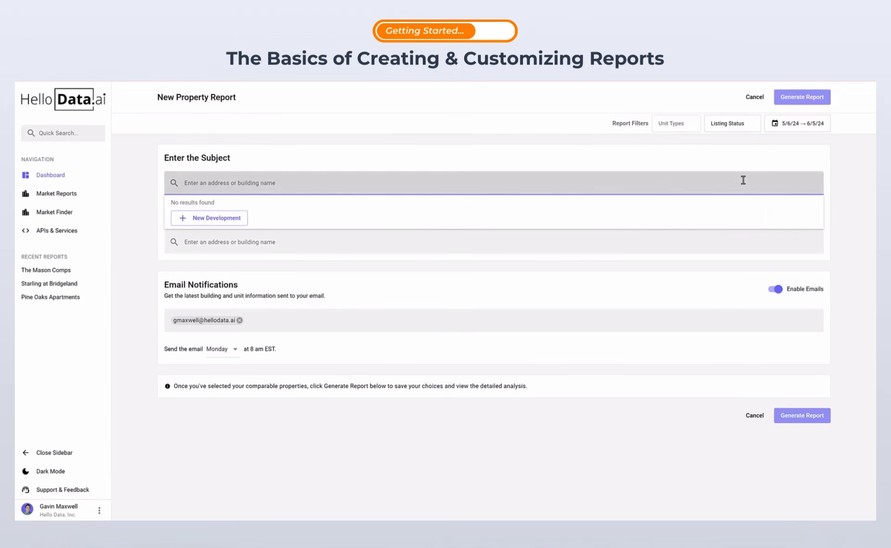
text(Harper)
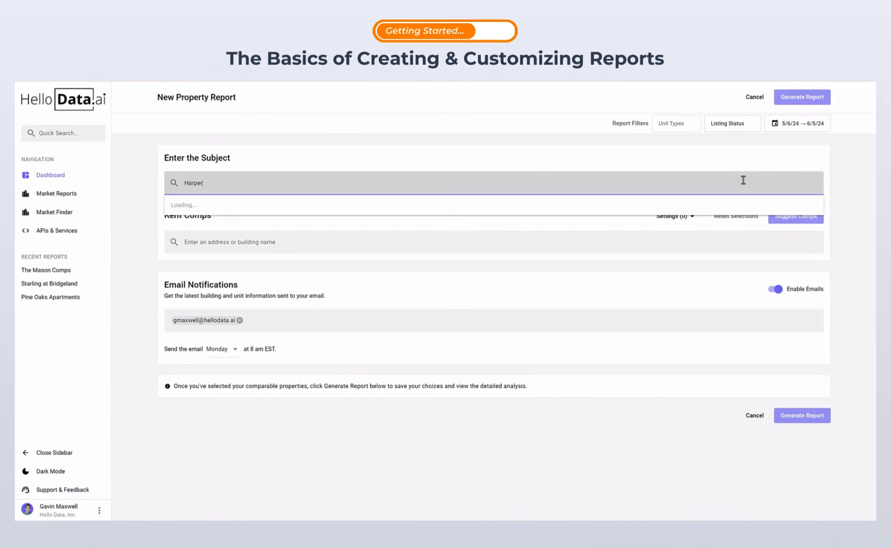
click(707, 205)
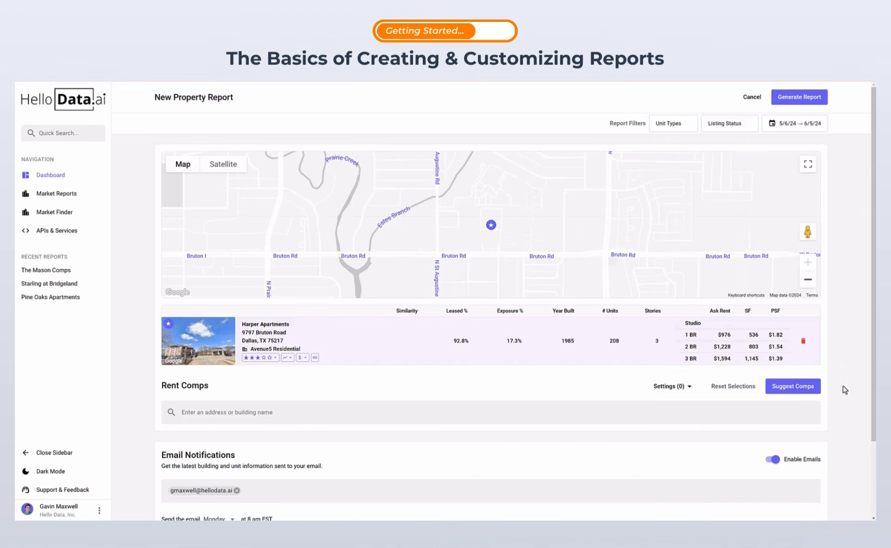
Step: Generate suggested rent comps and remove Heatherwood from them
click(817, 390)
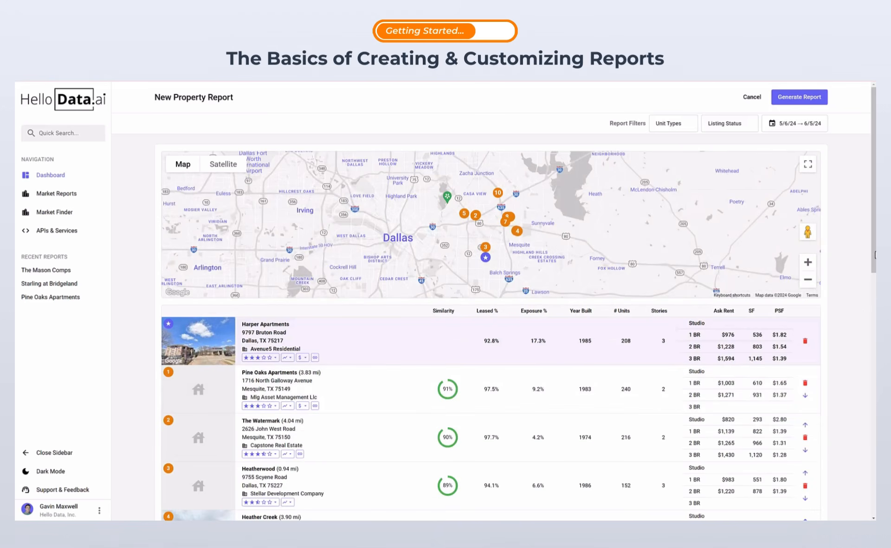
drag(873, 258, 873, 321)
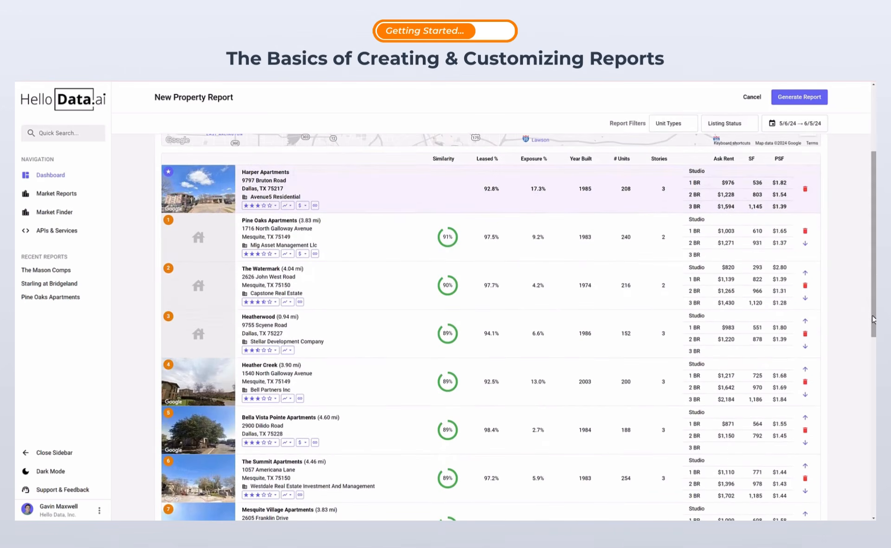
click(805, 334)
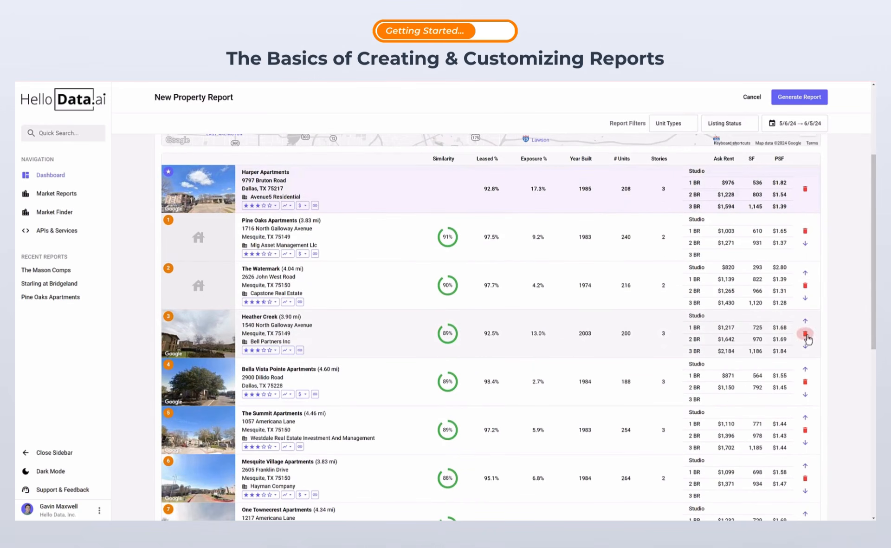
drag(873, 301, 874, 232)
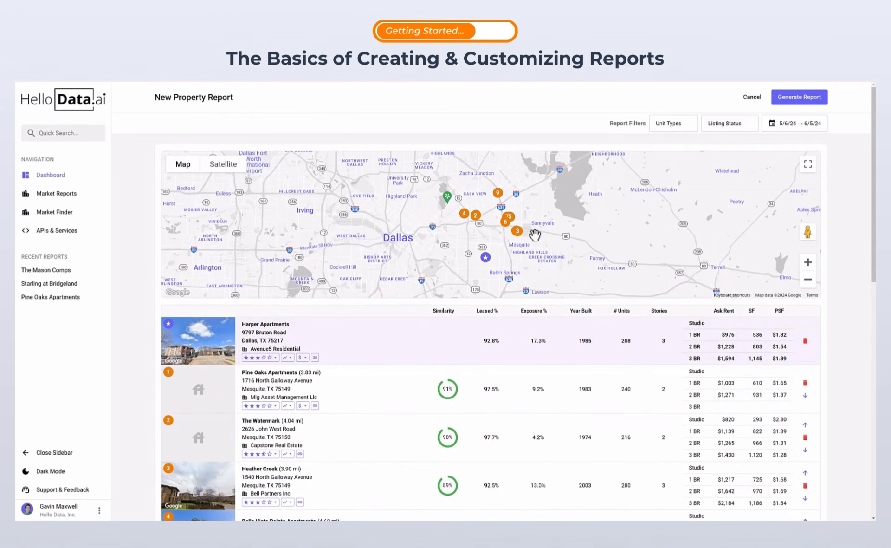
Step: Delete comp 3, Heather Creek, leaving eight comparables from Pine Oaks to Pinehurst Place
click(518, 235)
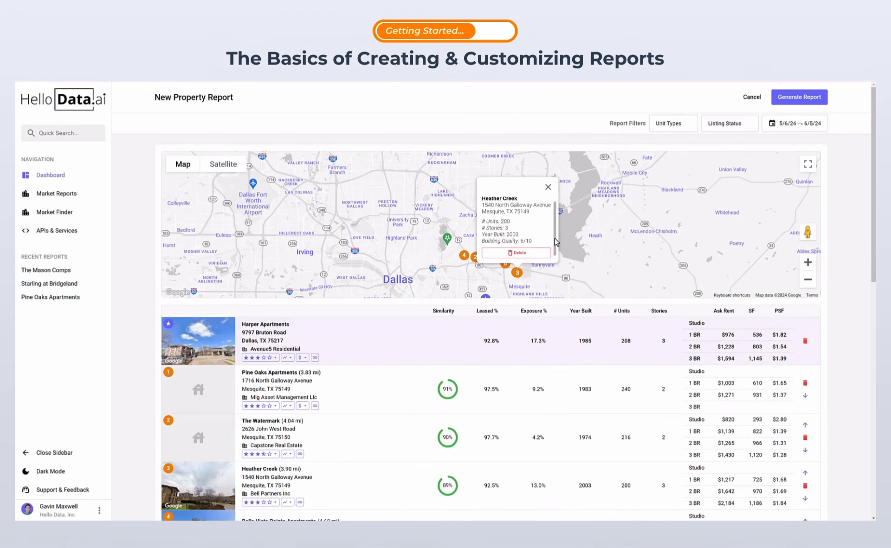
click(539, 255)
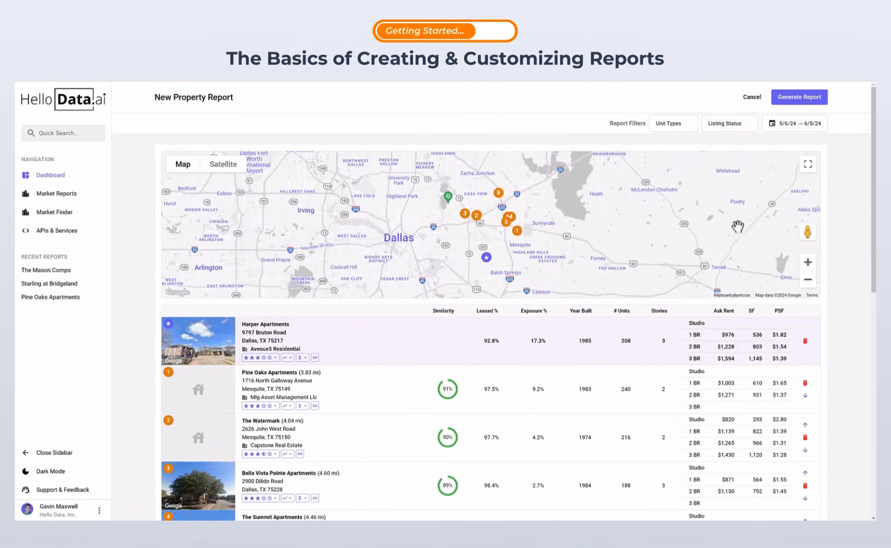
drag(872, 228, 867, 406)
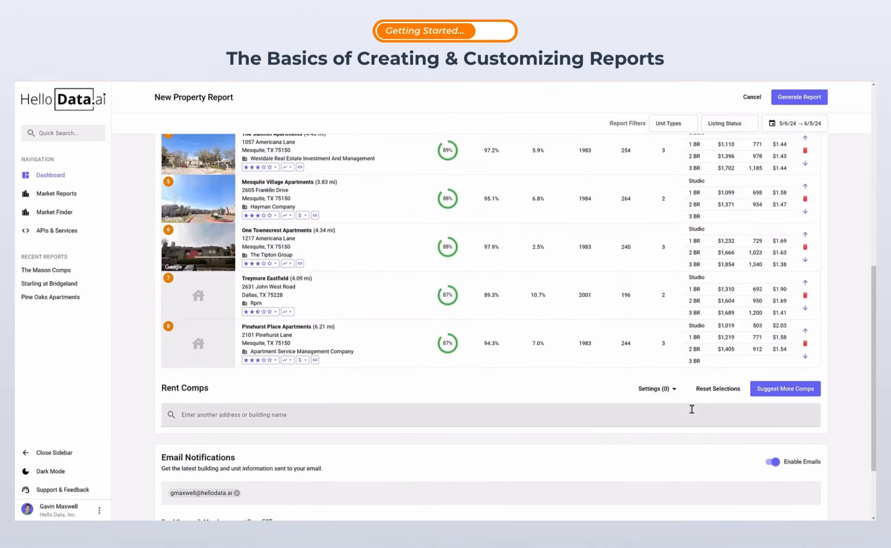
click(601, 412)
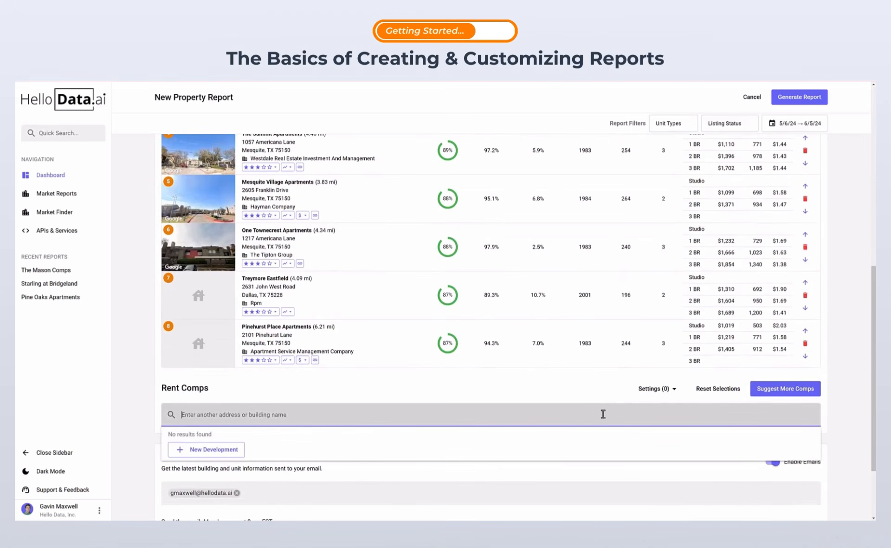
Step: In the Rent Comps settings, toggle Value Add on and then back off
click(667, 391)
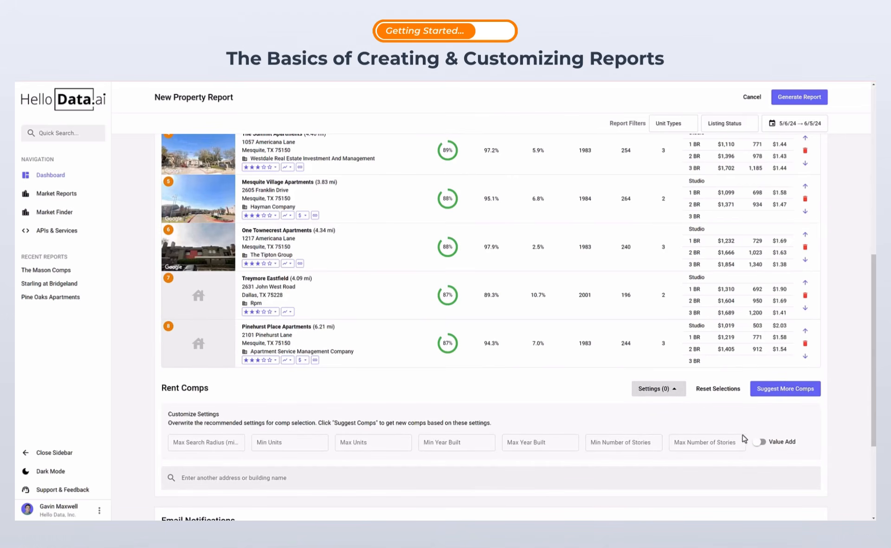
click(759, 444)
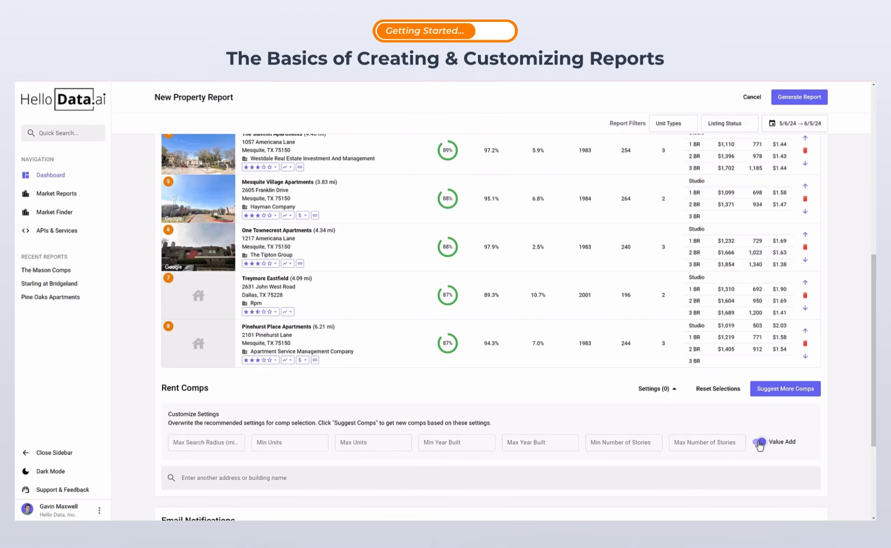
click(759, 442)
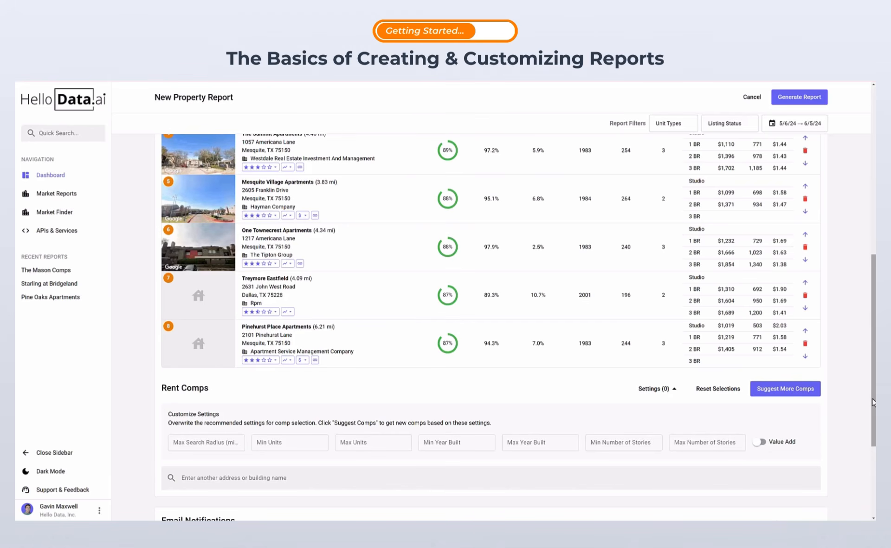
drag(874, 402, 871, 480)
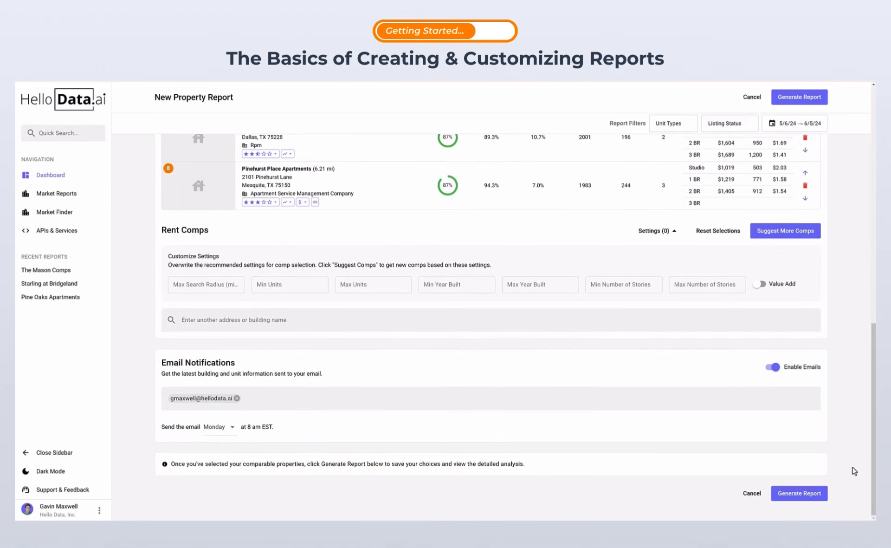
Step: Keep Monday as the email day, turn emails off, then generate and save as 'Harper Apartments' tagged Active
click(477, 403)
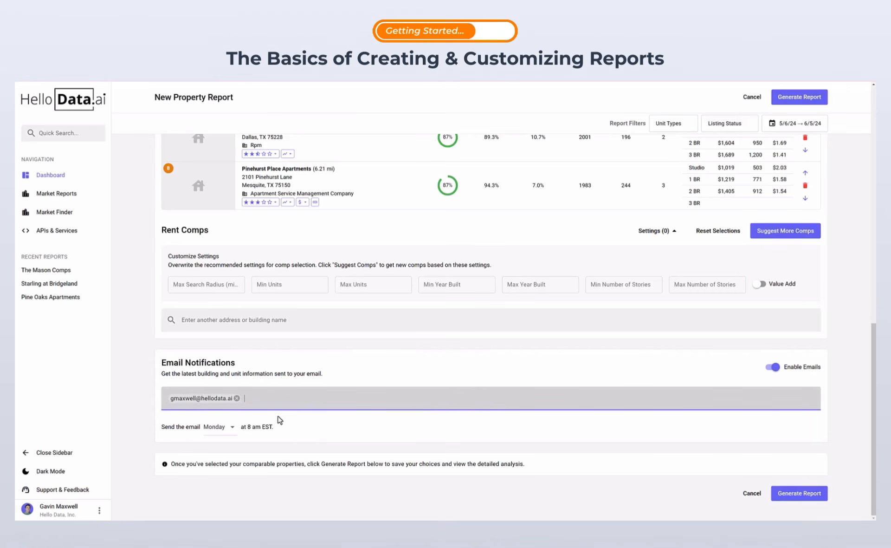
click(232, 427)
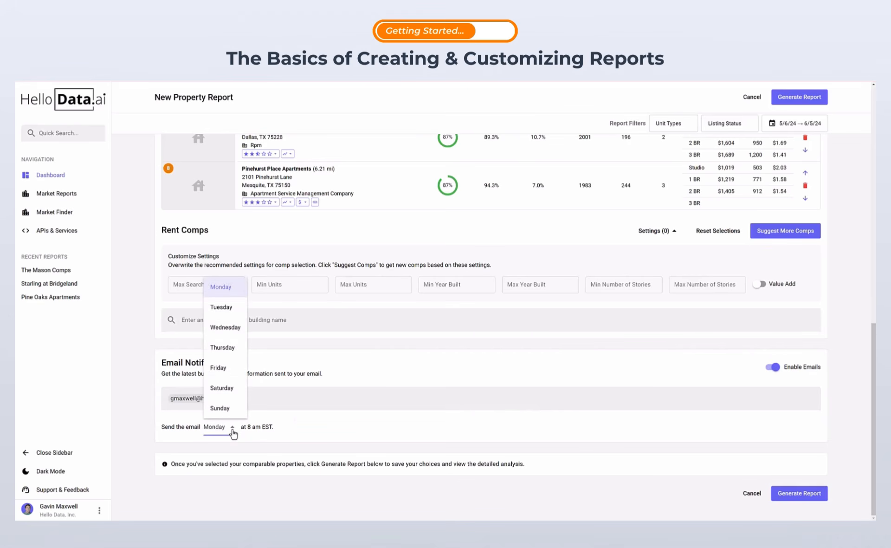
click(233, 429)
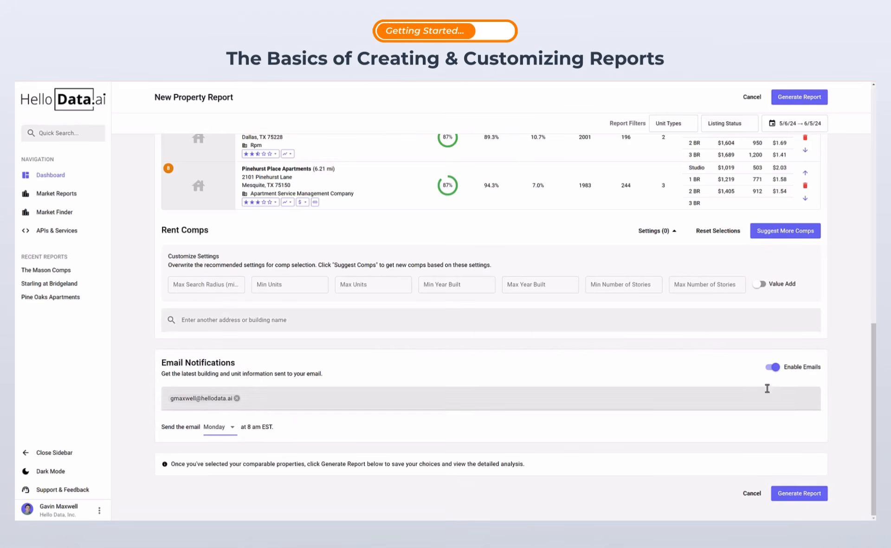
click(775, 367)
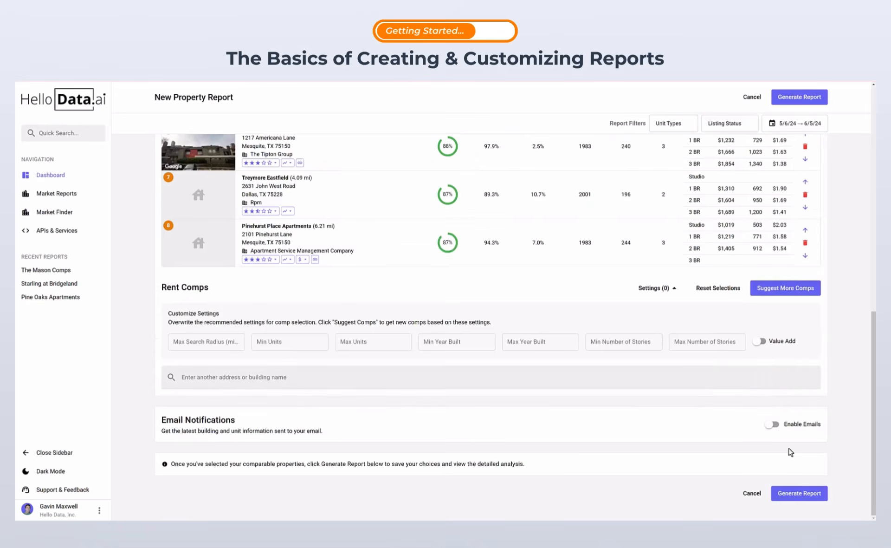
click(793, 494)
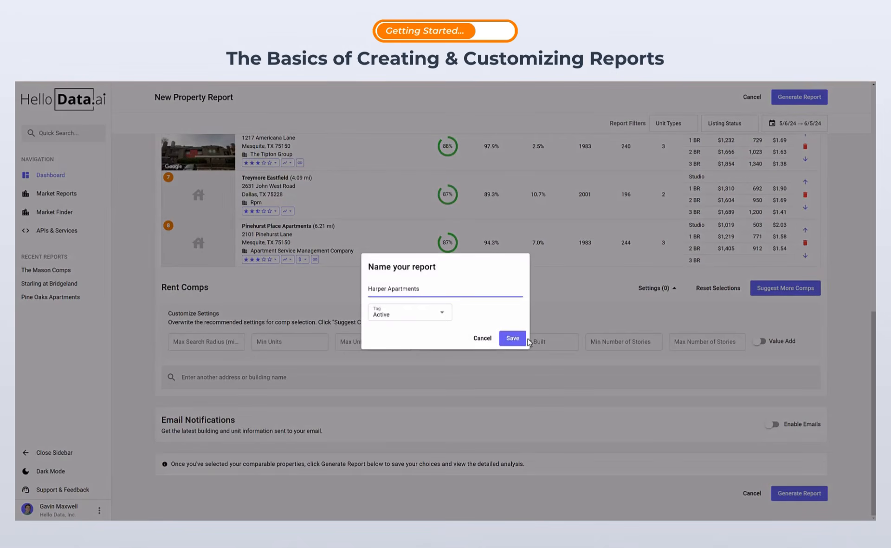
click(512, 339)
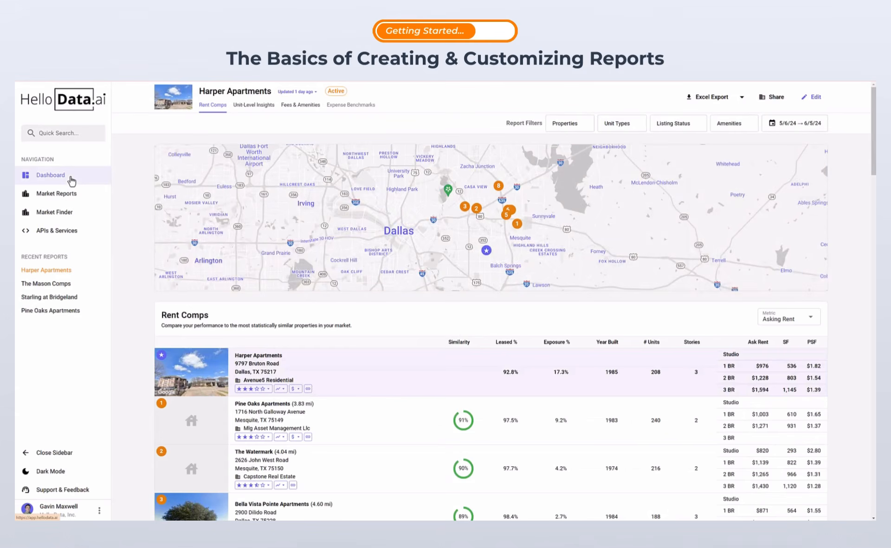
click(69, 179)
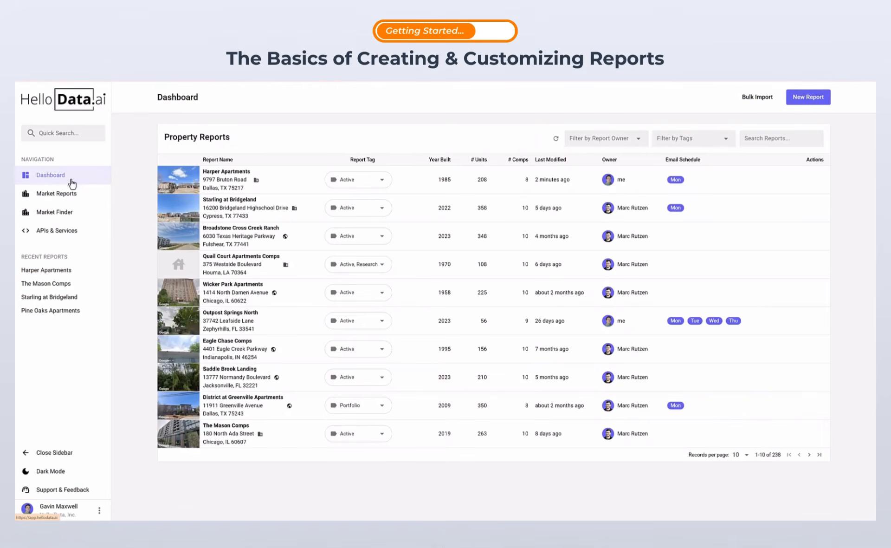
click(810, 105)
click(327, 190)
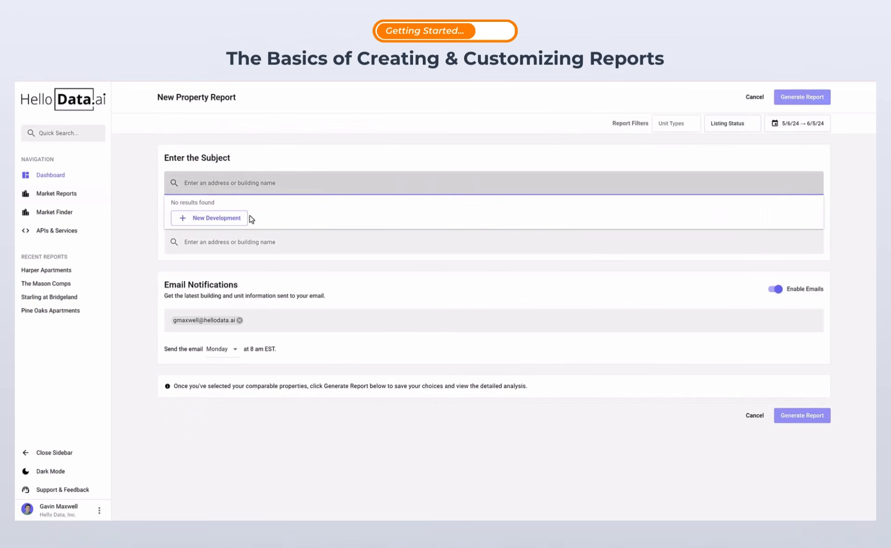
click(235, 219)
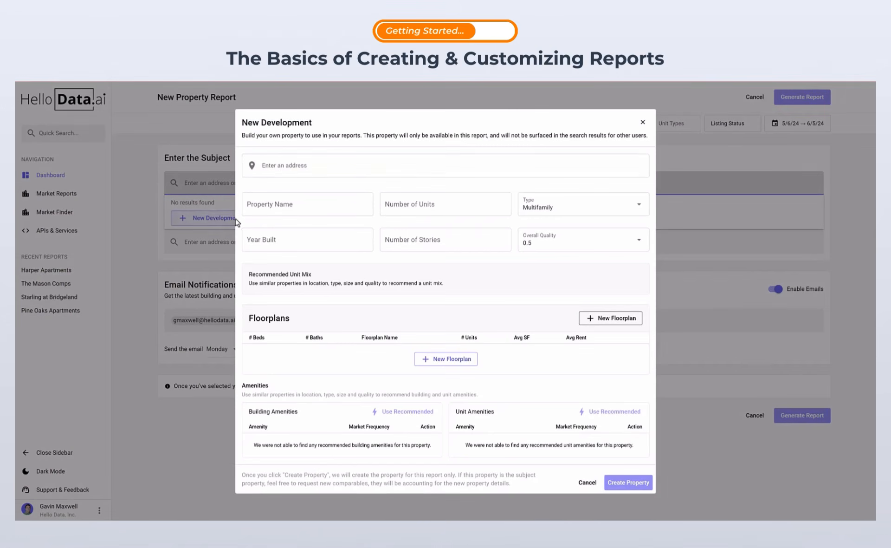
click(271, 167)
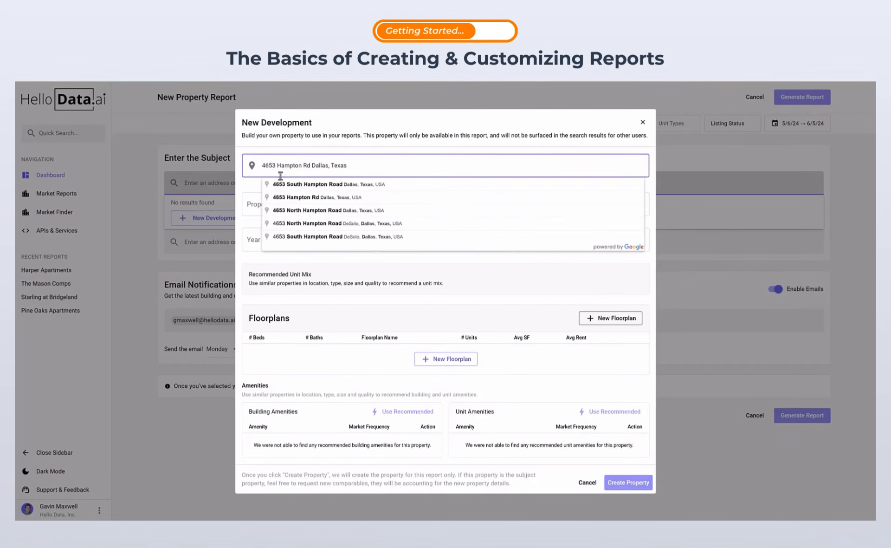
click(283, 184)
Step: Name the development 'Test 1' with 215 units
click(270, 196)
text(T)
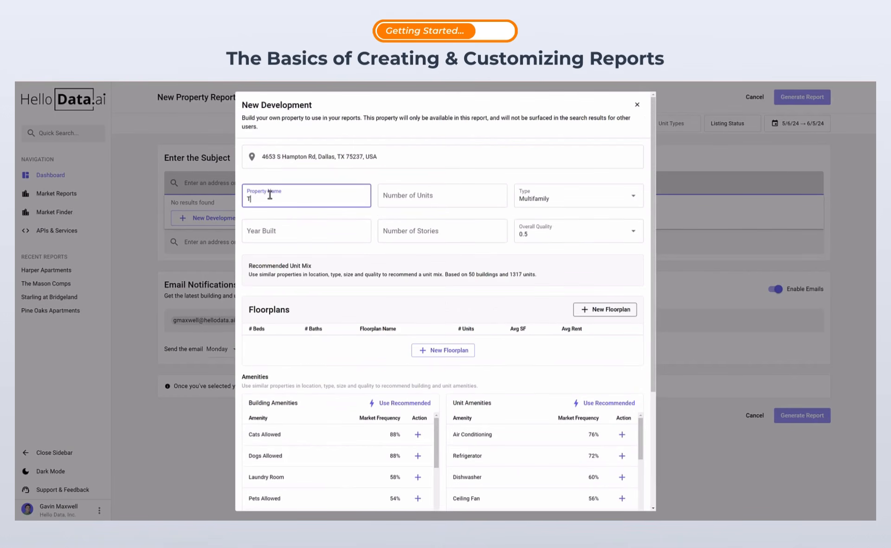
text(est 1)
click(390, 198)
text(215)
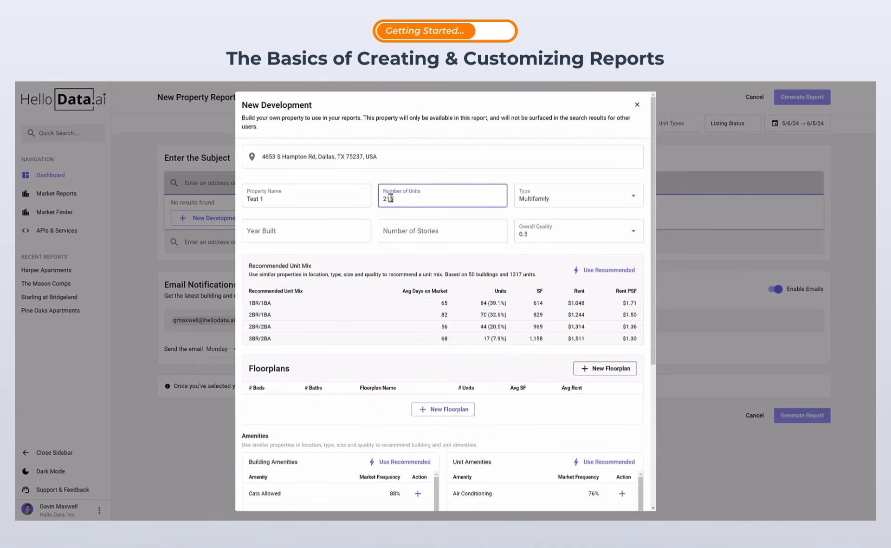
Step: Set year built 2025, 3 stories and 9 - Excellent quality, and apply the recommended unit mix
click(296, 232)
text(2025)
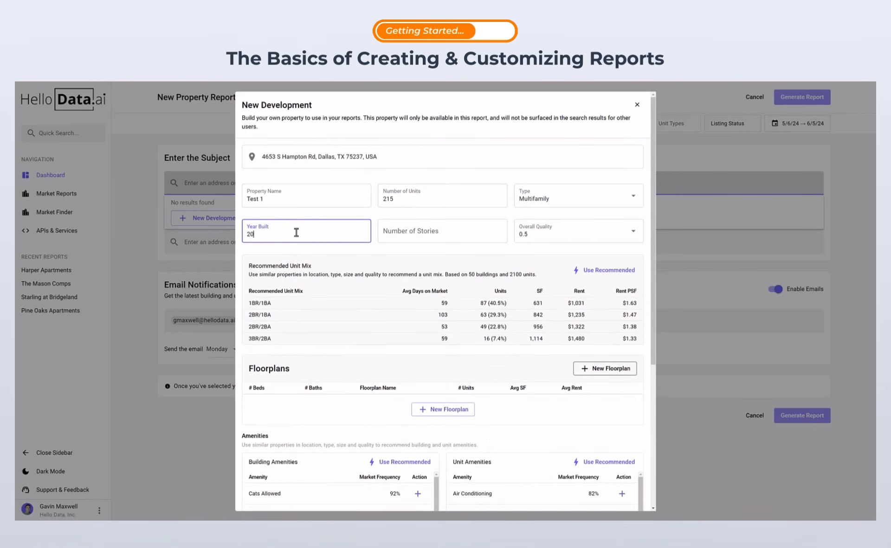
click(396, 234)
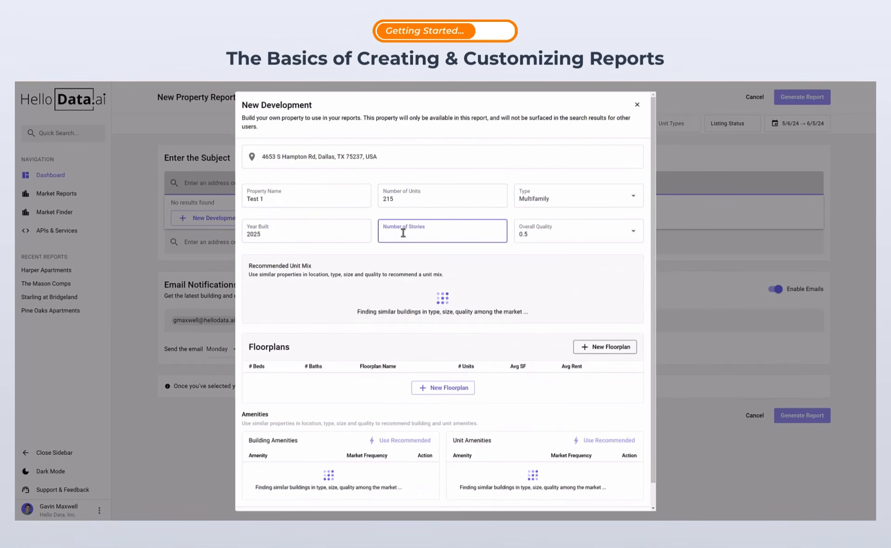
text(3)
click(581, 237)
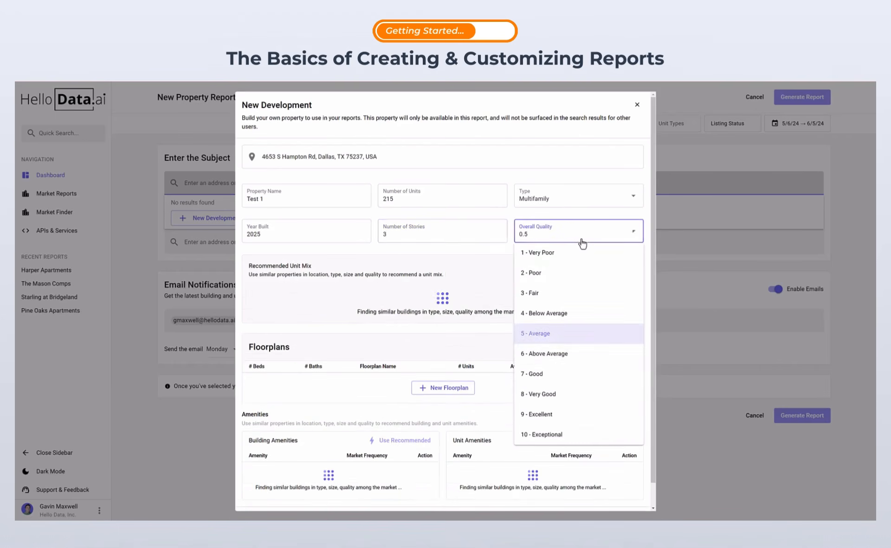
click(552, 414)
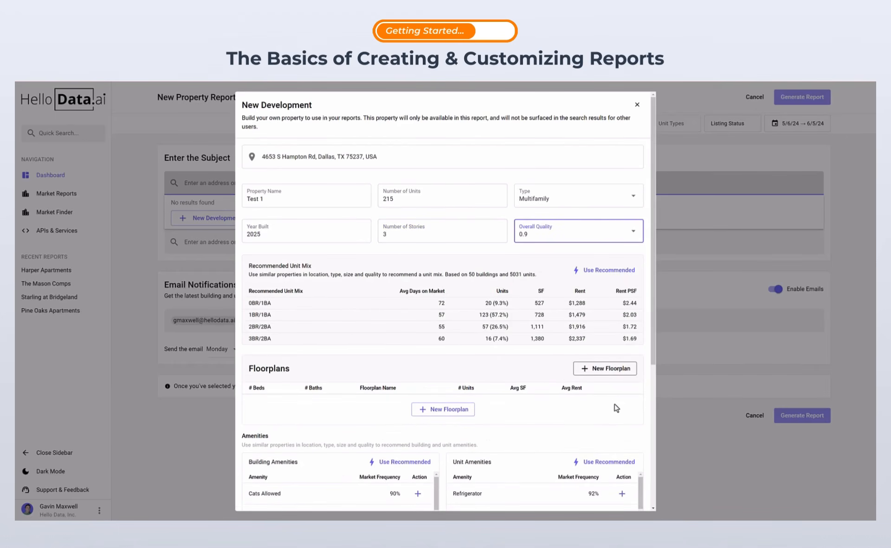
click(627, 271)
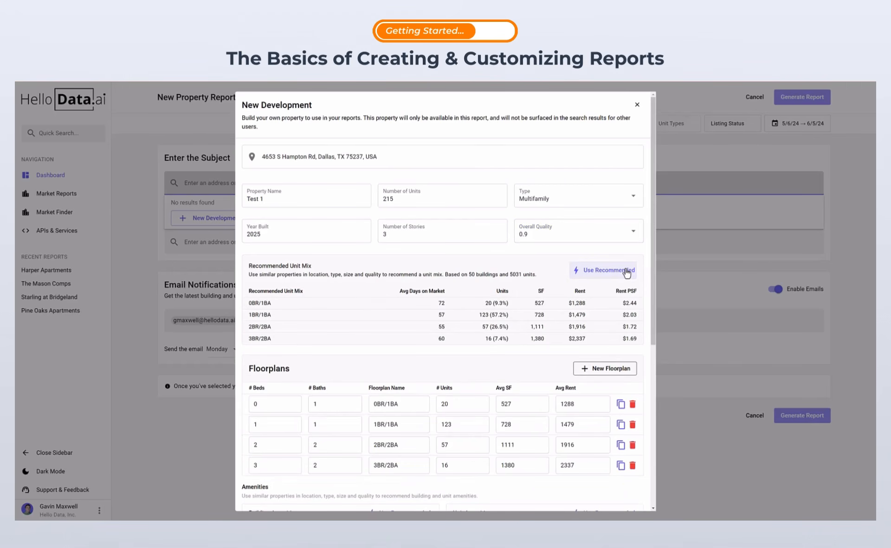
Step: Apply all recommended amenities (63 building, 67 unit) and create Test 1 as the subject property
drag(653, 277, 651, 438)
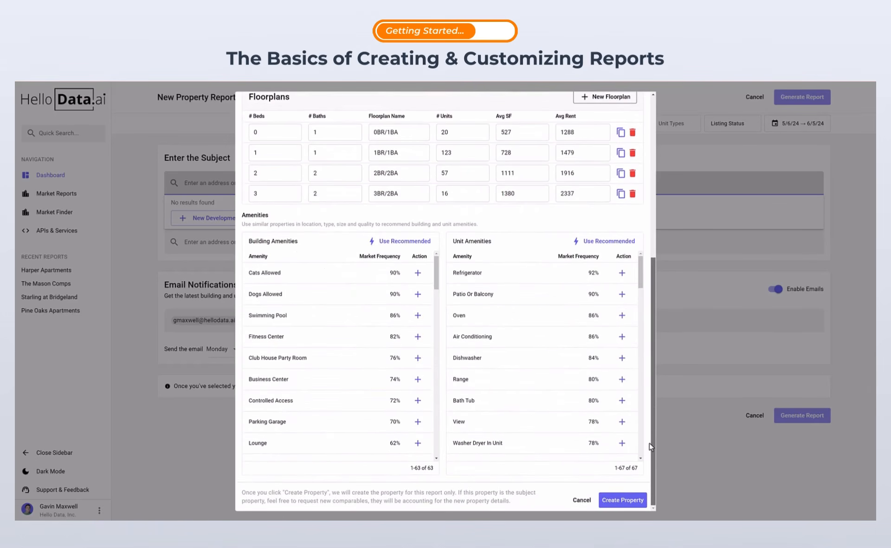
click(405, 242)
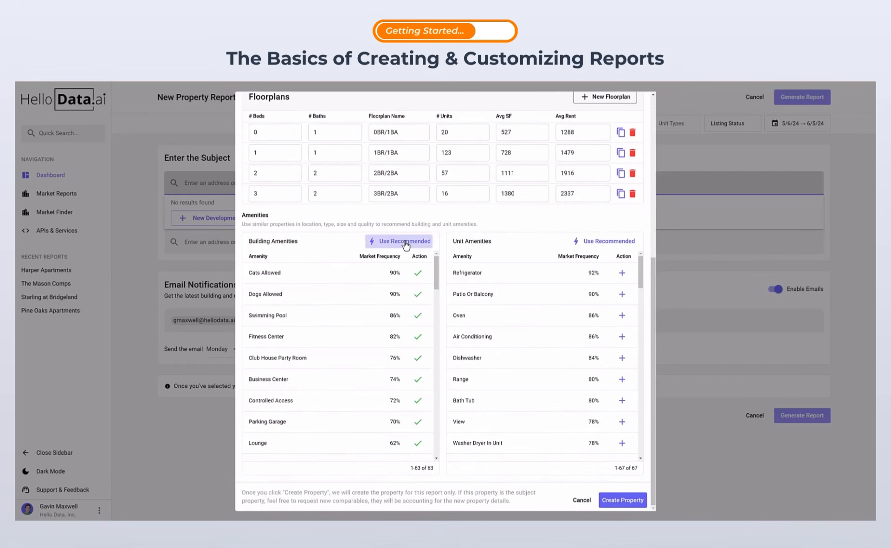
click(609, 241)
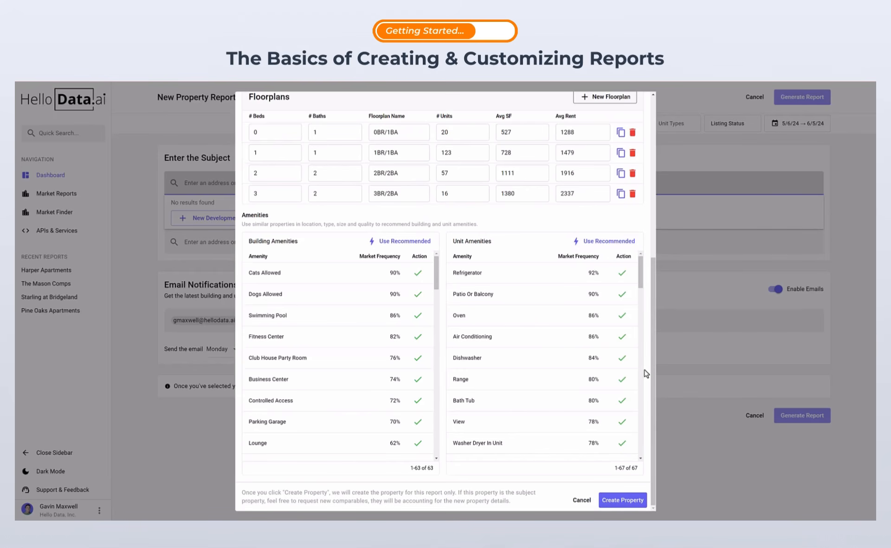
click(641, 504)
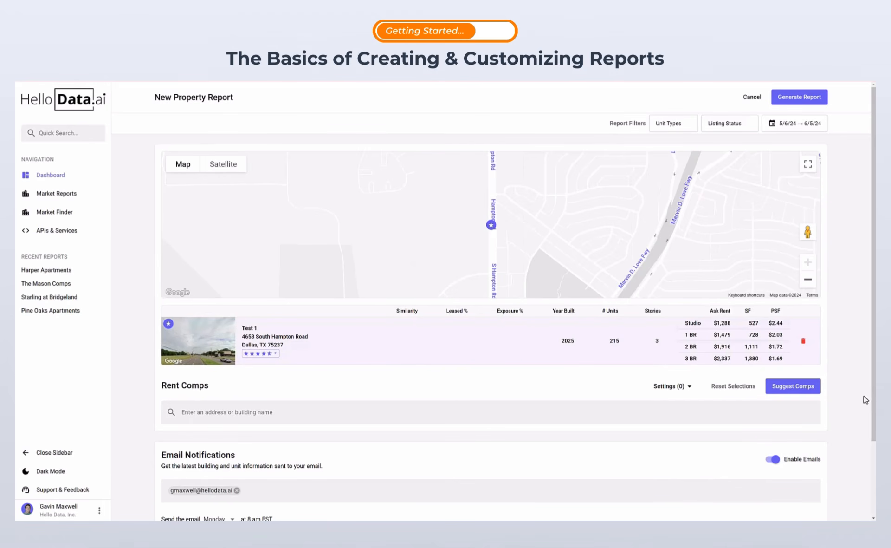
Step: Add suggested rent comps to Test 1, then generate the report and save it as 'Test 1'
scroll(873, 397, down, 1)
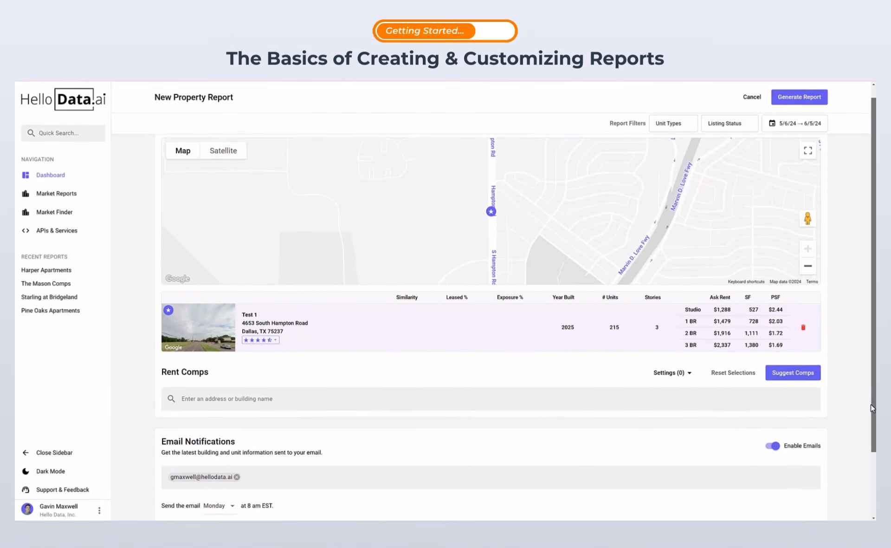
click(801, 376)
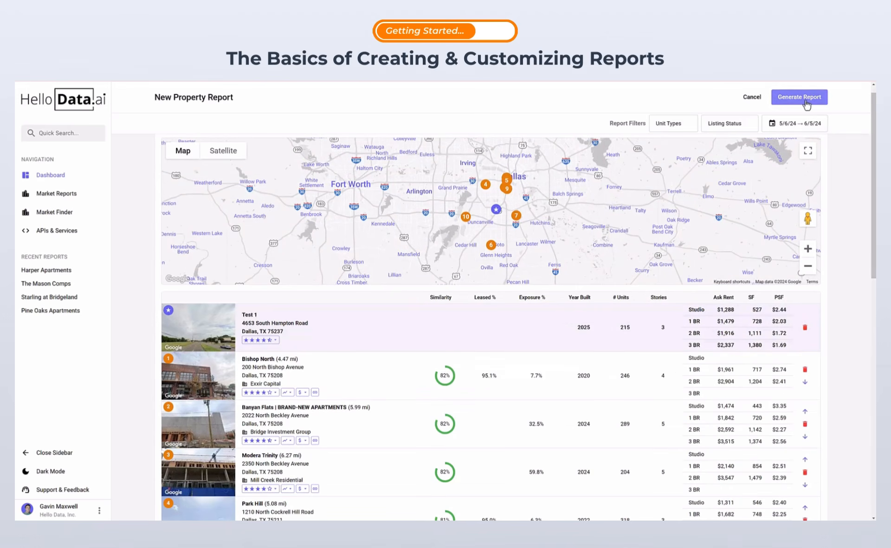
click(807, 98)
click(514, 335)
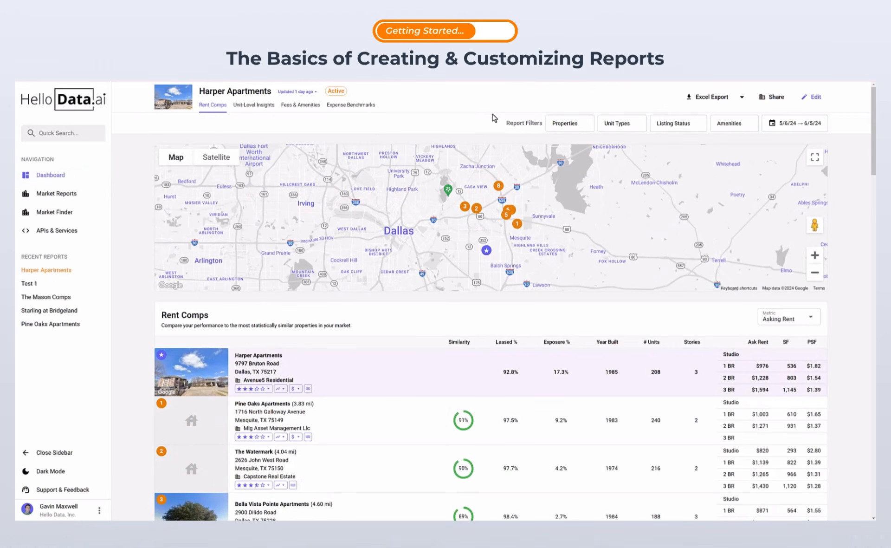
click(582, 128)
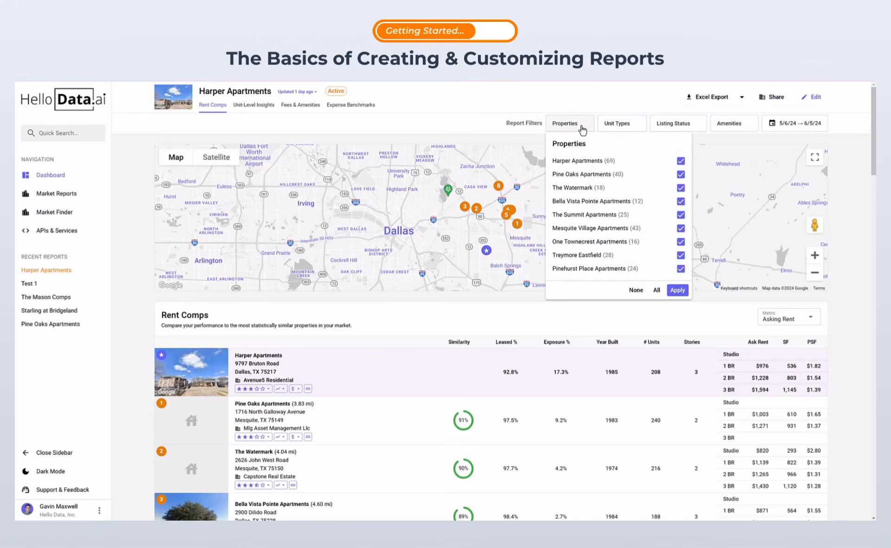
click(625, 126)
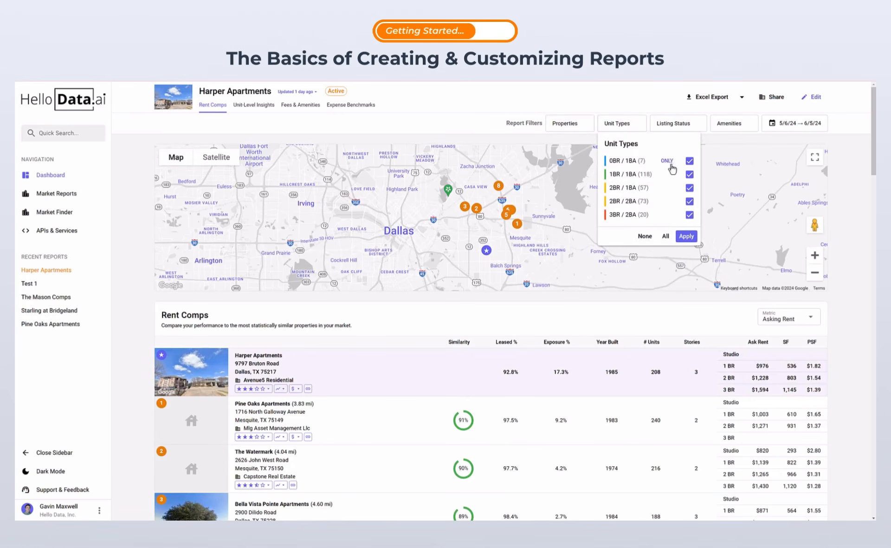
click(668, 190)
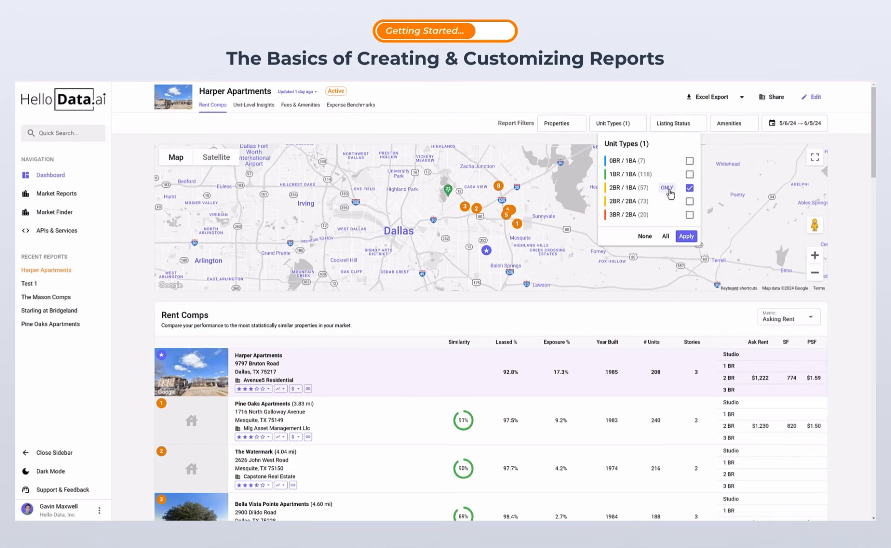
click(666, 236)
click(686, 236)
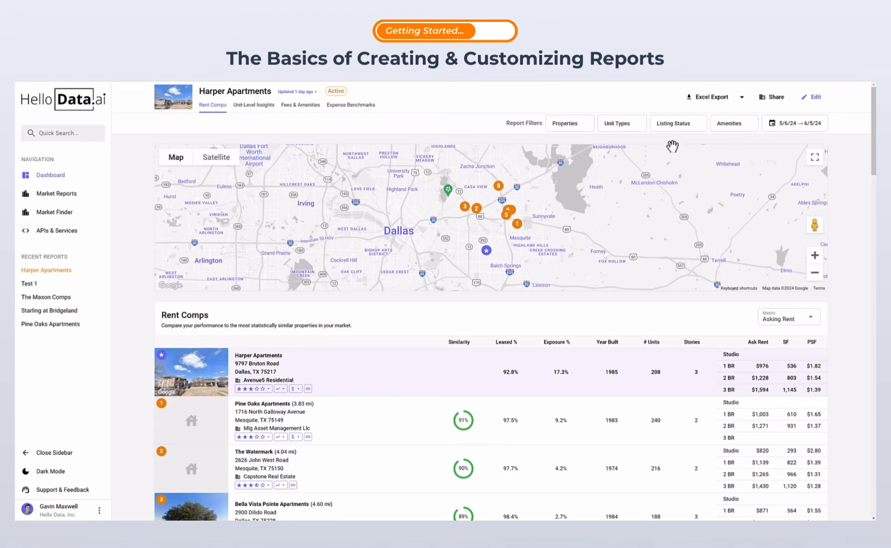
click(697, 129)
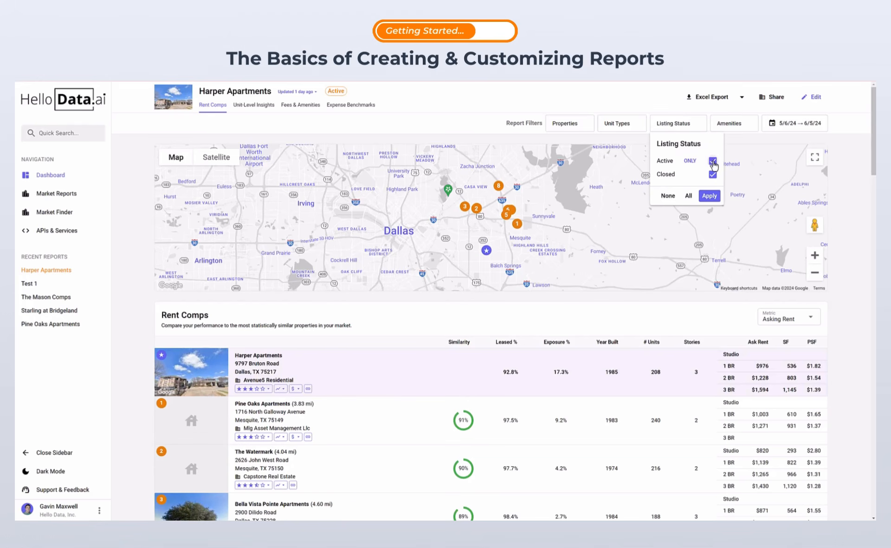
click(713, 161)
click(713, 197)
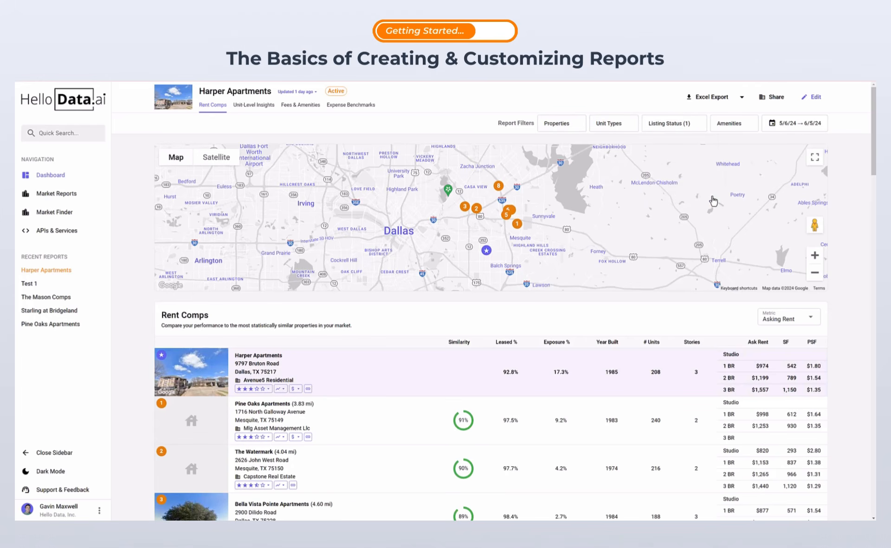
click(700, 130)
click(705, 161)
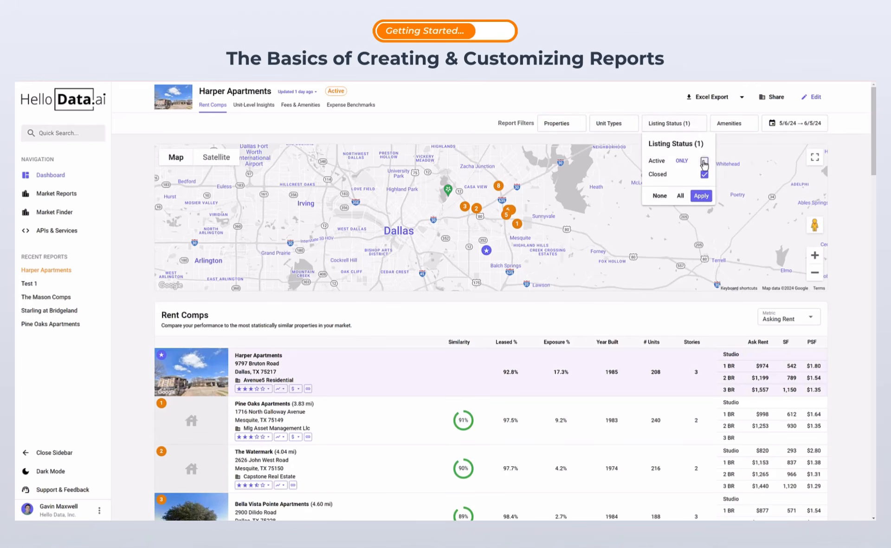
click(704, 174)
click(701, 196)
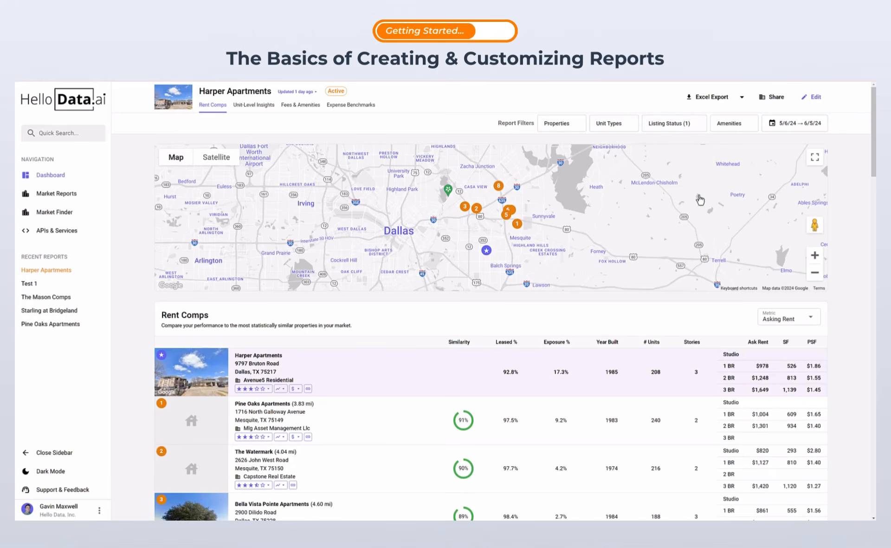
click(696, 125)
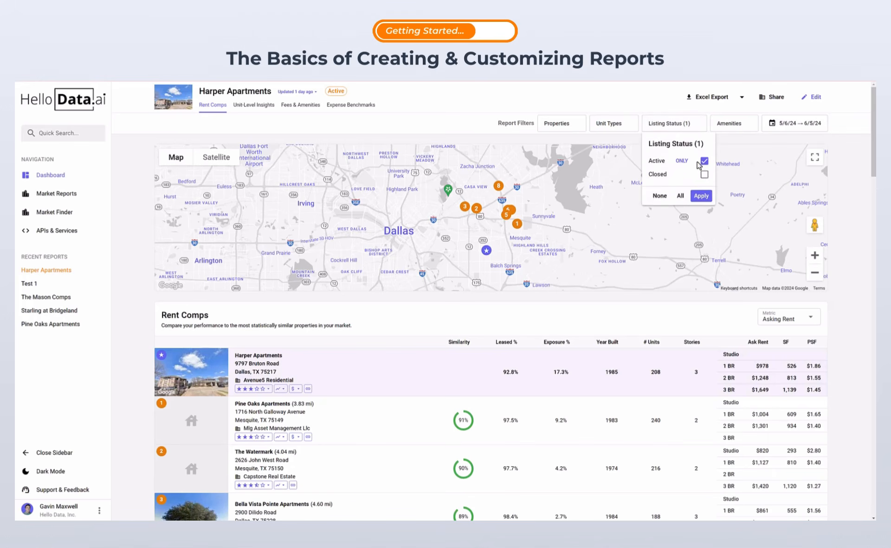
click(704, 175)
click(701, 195)
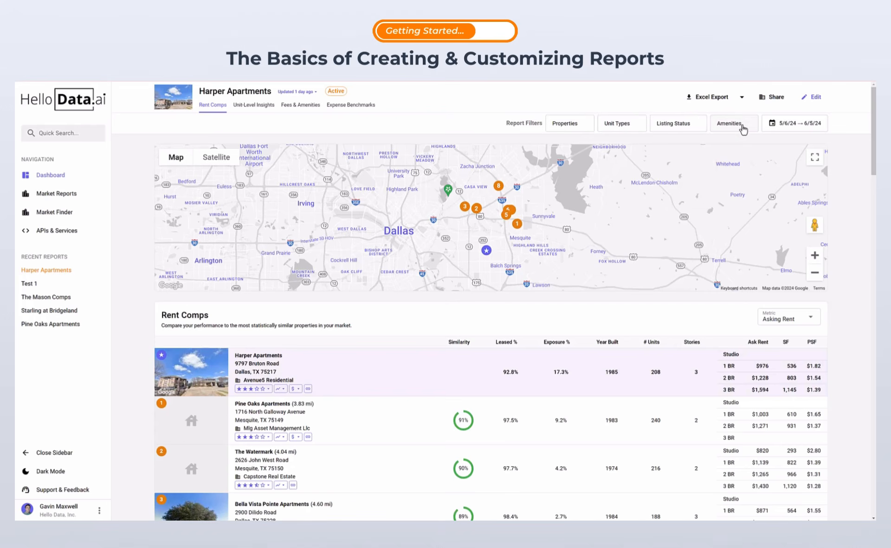
click(742, 125)
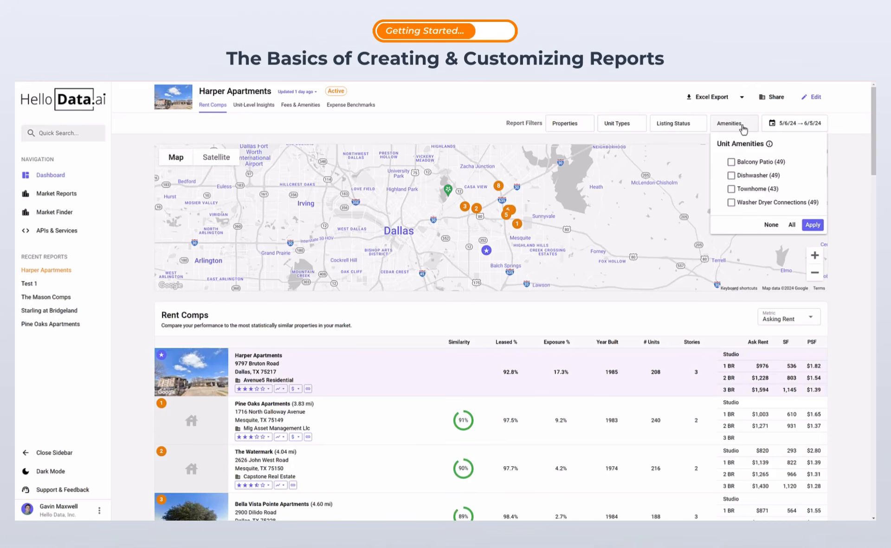
click(742, 125)
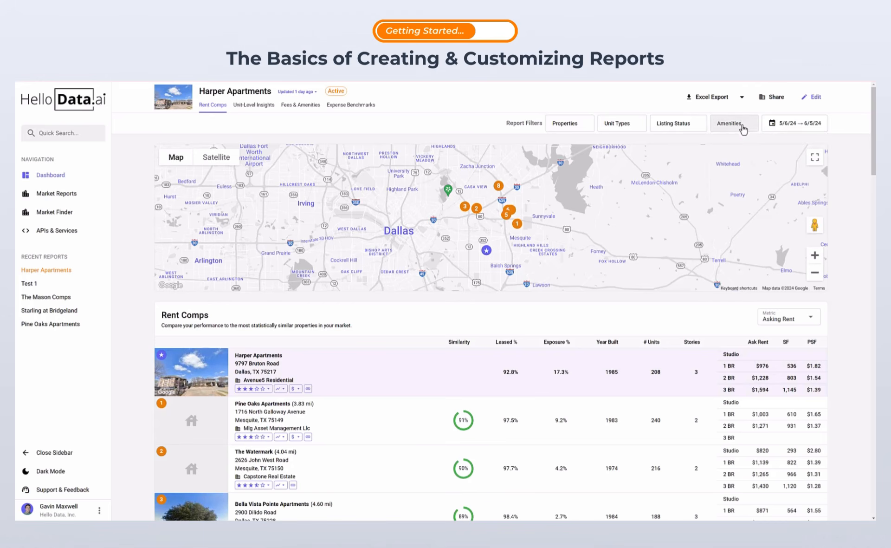
Step: Filter the report to the 60-day range 4/6/24 → 6/5/24 and list the Excel Export formats
click(778, 127)
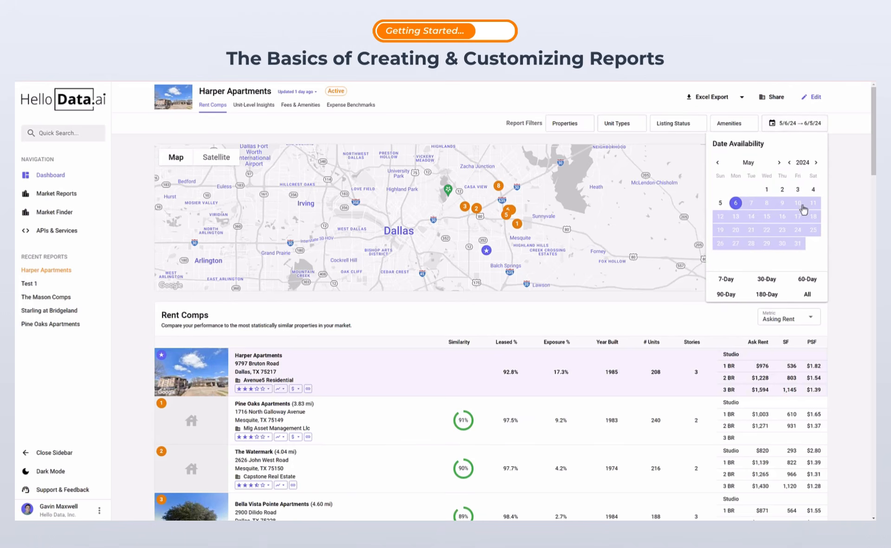
click(808, 279)
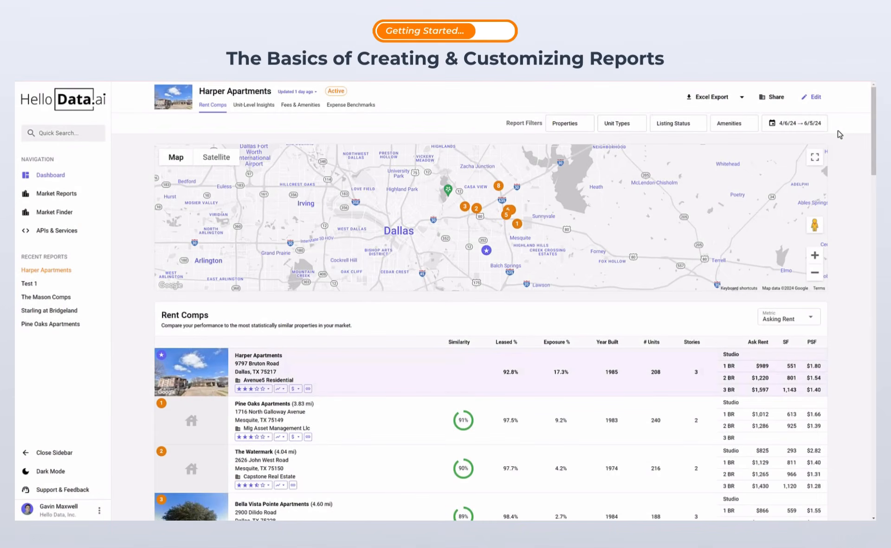
click(743, 99)
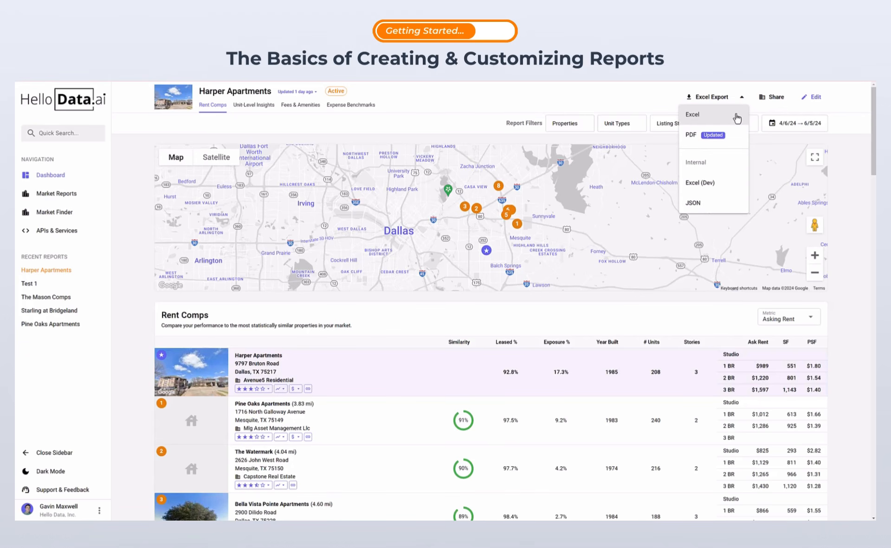
Step: Close the export menu without exporting and open the Support & Feedback chat panel
click(742, 95)
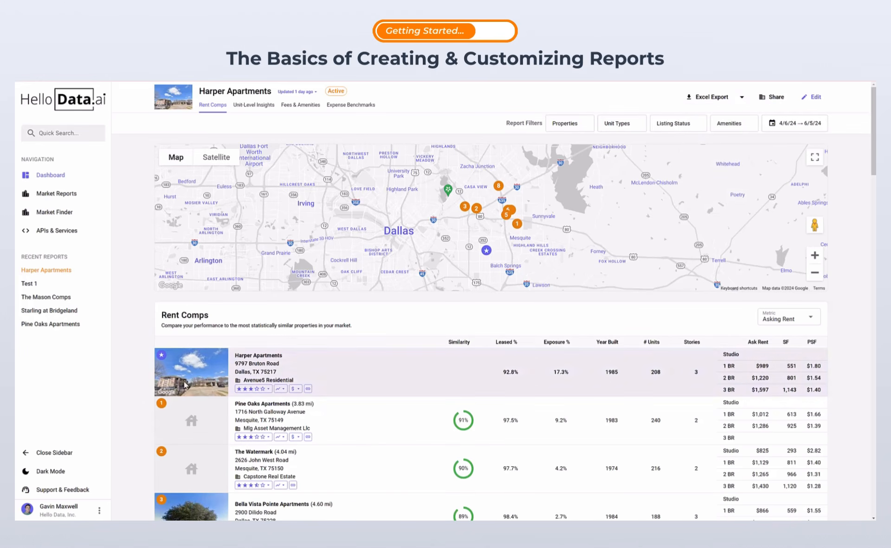
click(86, 495)
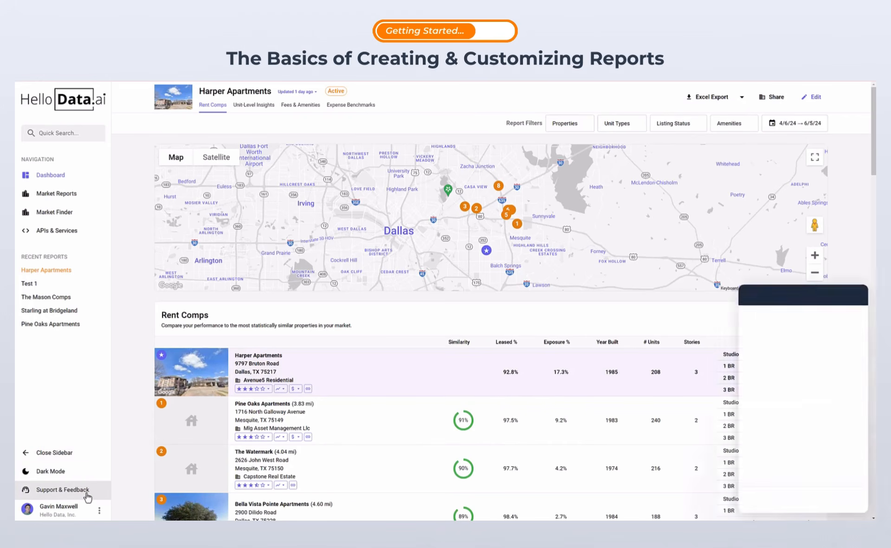